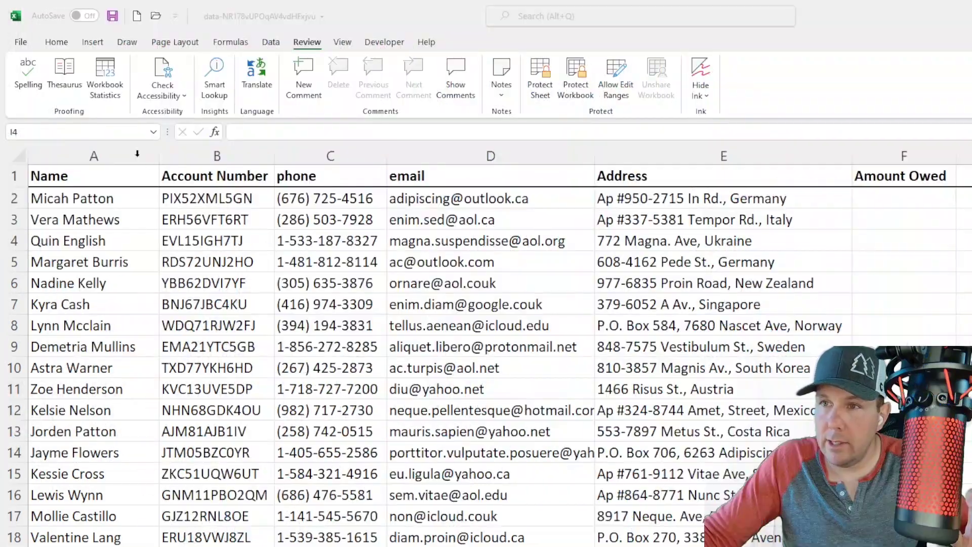
# Step: Review the Name, Account Number and Amount Owed columns on both customer and amounts sheets
pyautogui.click(136, 154)
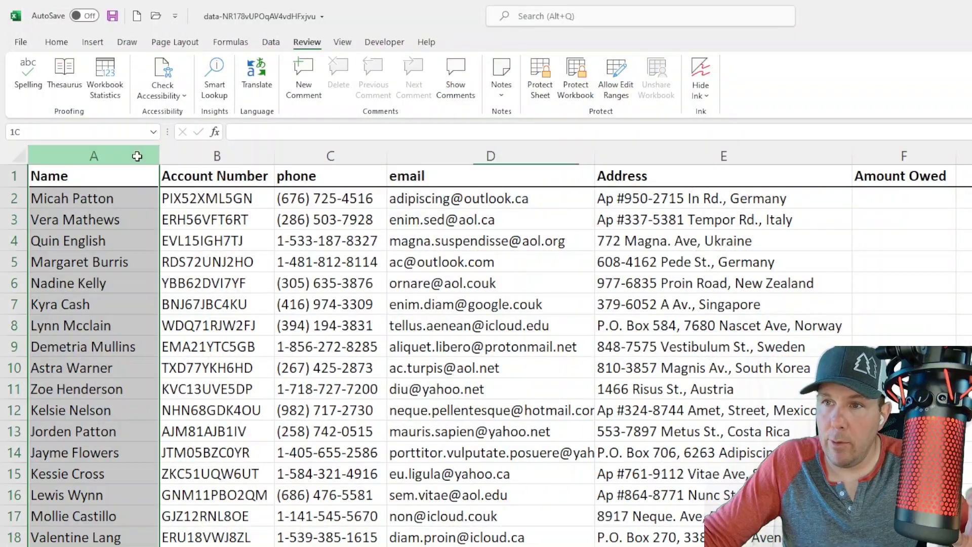
pyautogui.click(190, 146)
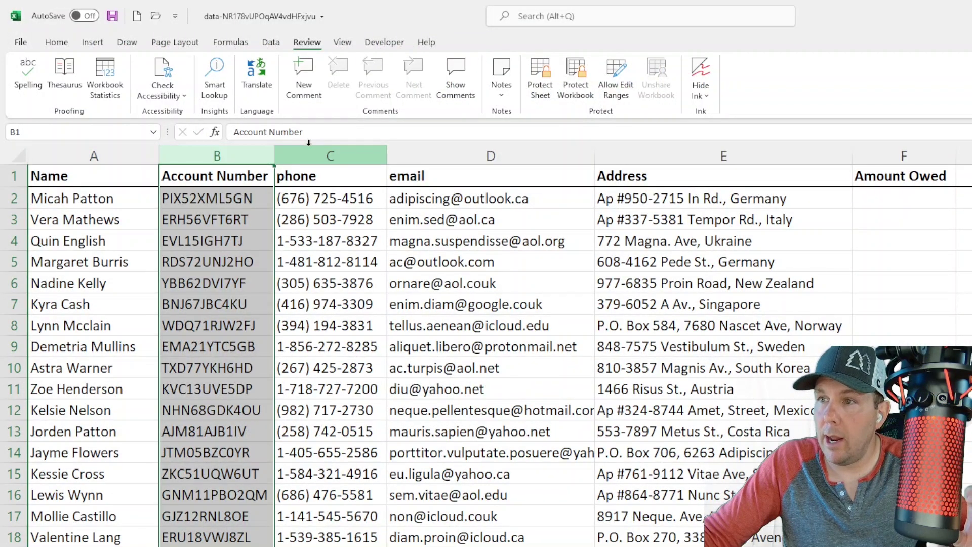
pyautogui.click(309, 144)
pyautogui.click(486, 155)
pyautogui.click(636, 157)
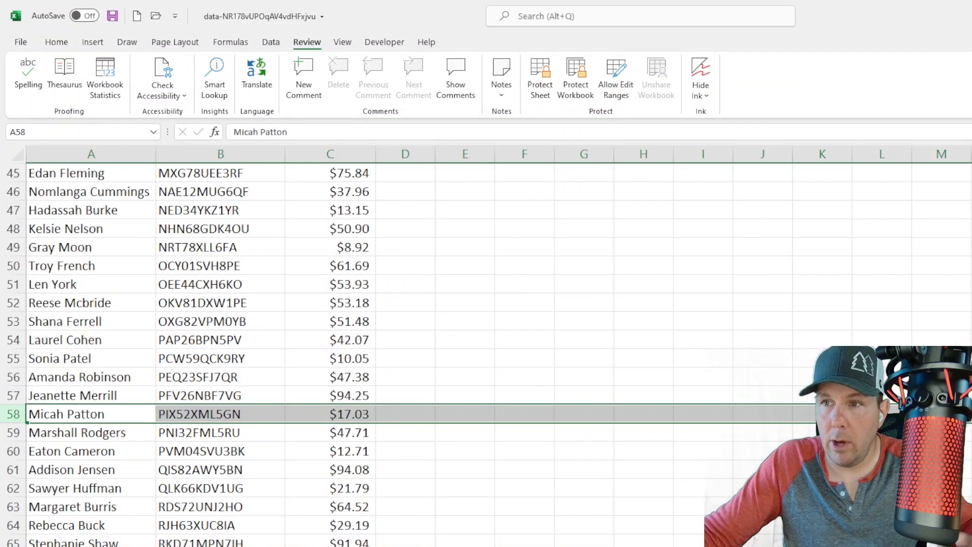
pyautogui.scroll(15, 211, 334)
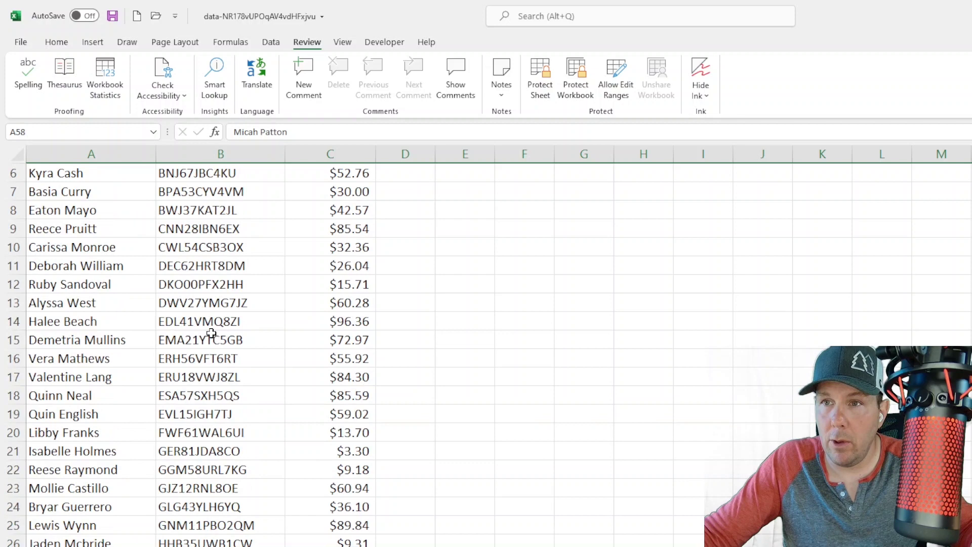
pyautogui.click(91, 154)
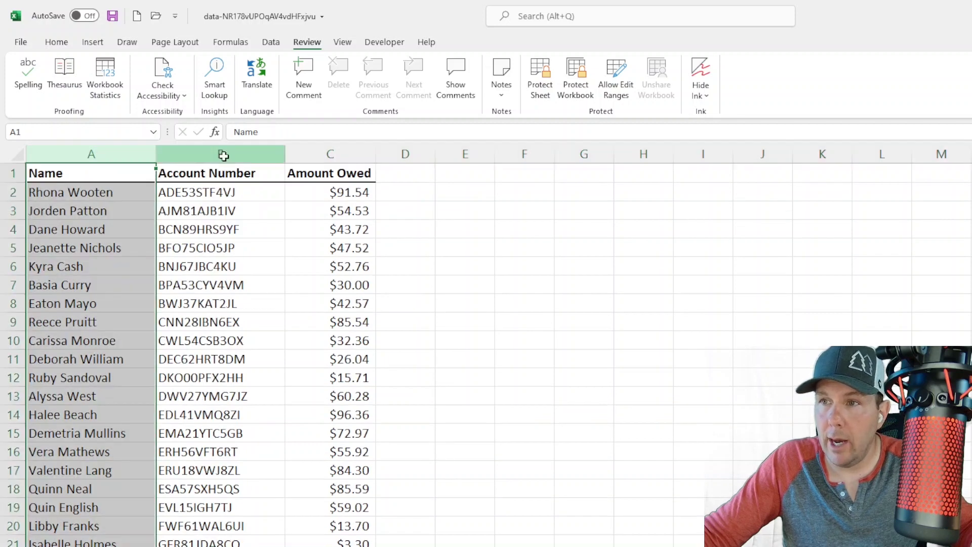
pyautogui.click(221, 154)
pyautogui.click(305, 152)
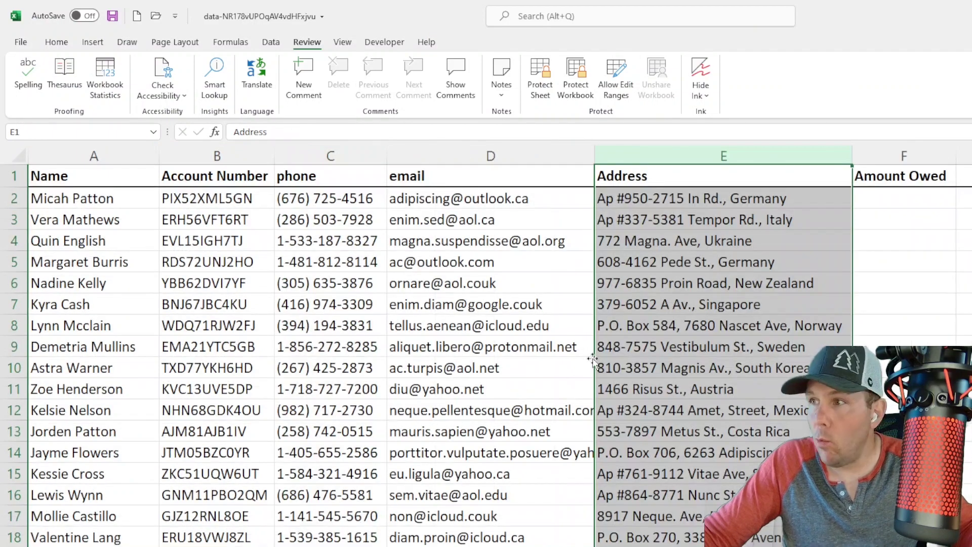
pyautogui.click(877, 197)
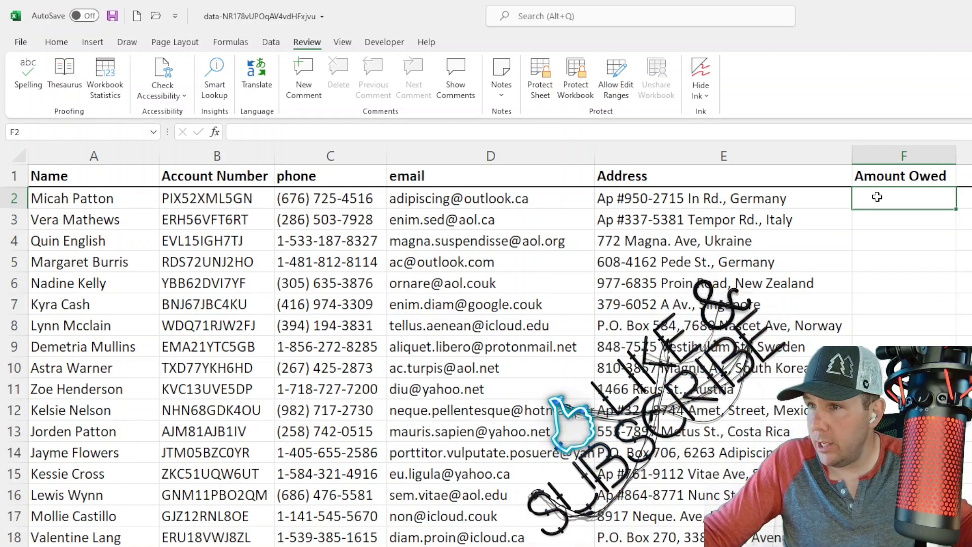
# Step: Copy the first customer's account number and find it on the Accounts Receivable sheet
pyautogui.click(224, 198)
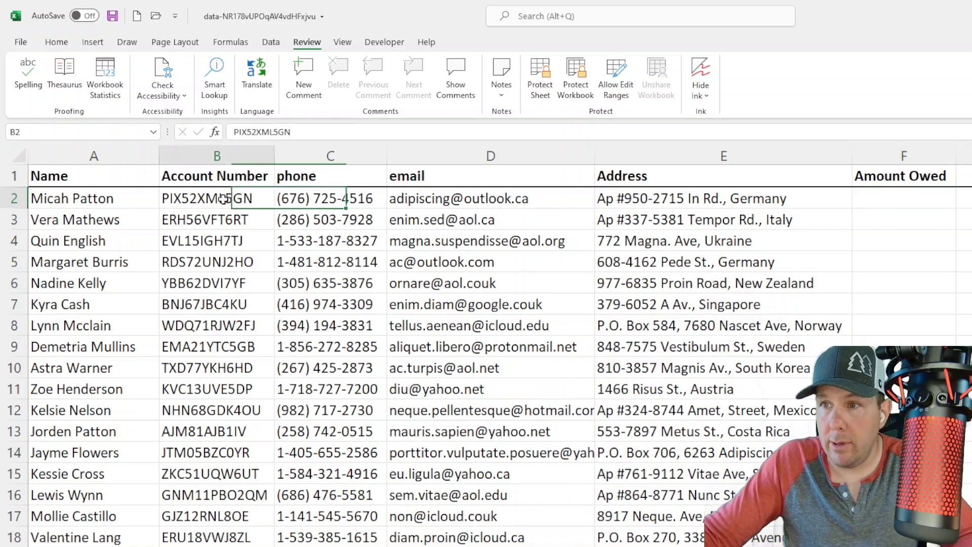
pyautogui.hotkey('ctrl', 'c')
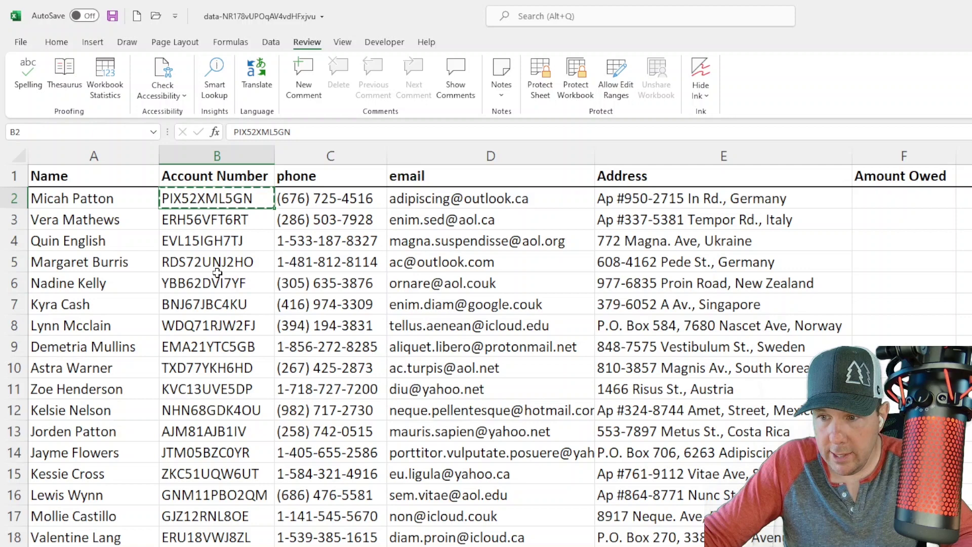
pyautogui.hotkey('ctrl', 'pagedown')
pyautogui.click(169, 211)
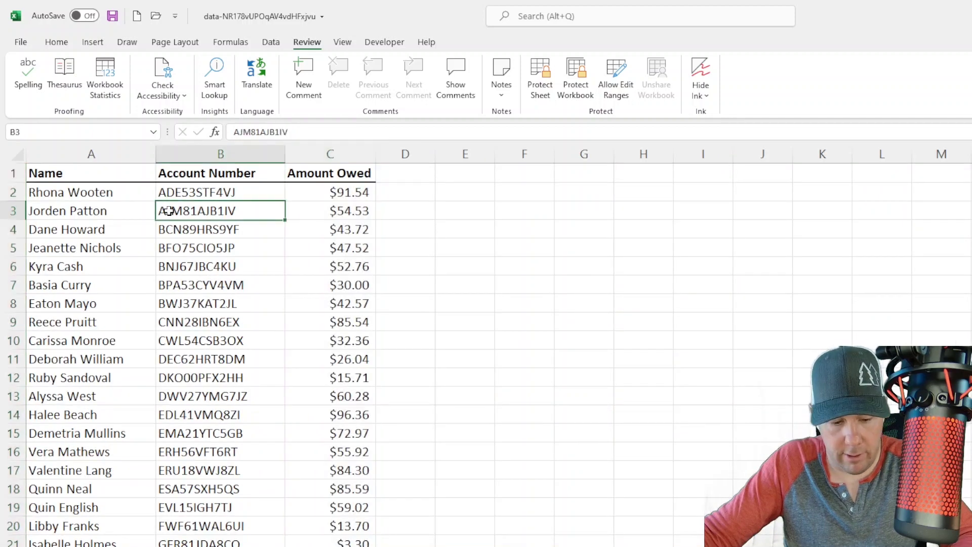
pyautogui.hotkey('ctrl', 'f')
pyautogui.hotkey('ctrl', 'v')
pyautogui.click(765, 439)
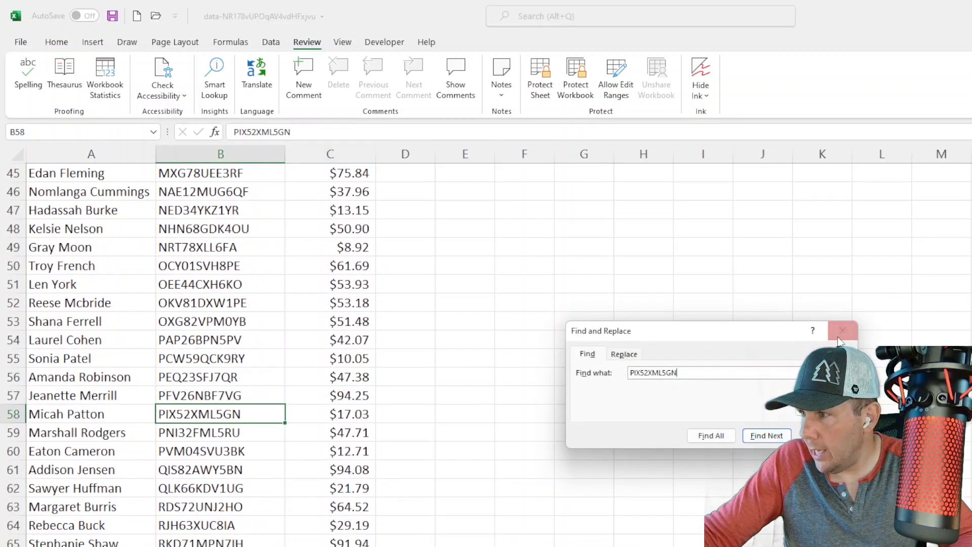
pyautogui.click(842, 332)
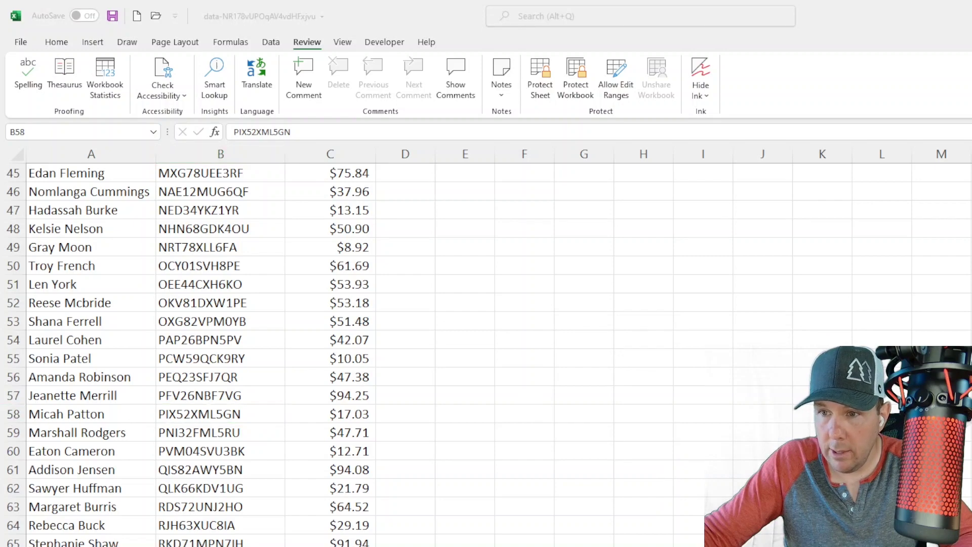
# Step: Copy that account's $17.03 amount and paste it into F2
pyautogui.click(326, 414)
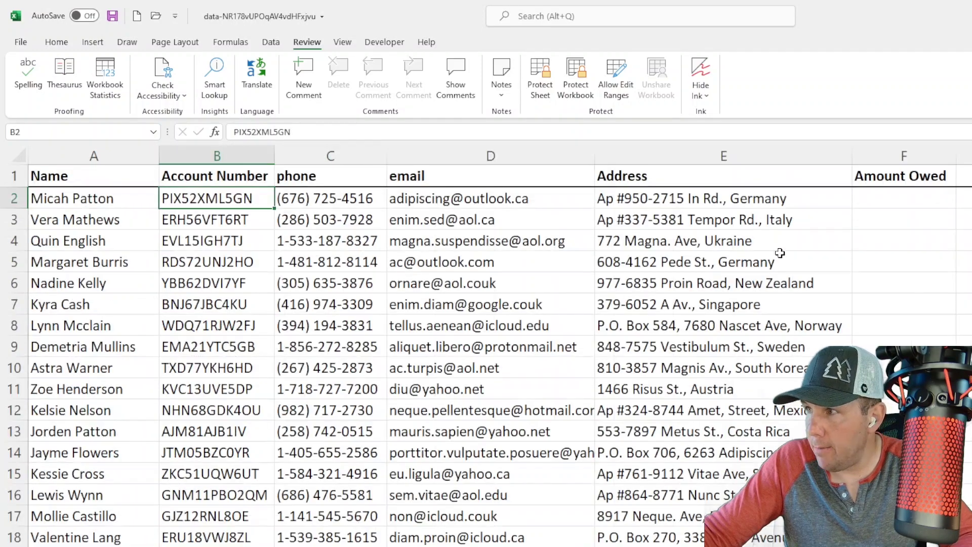
pyautogui.click(880, 209)
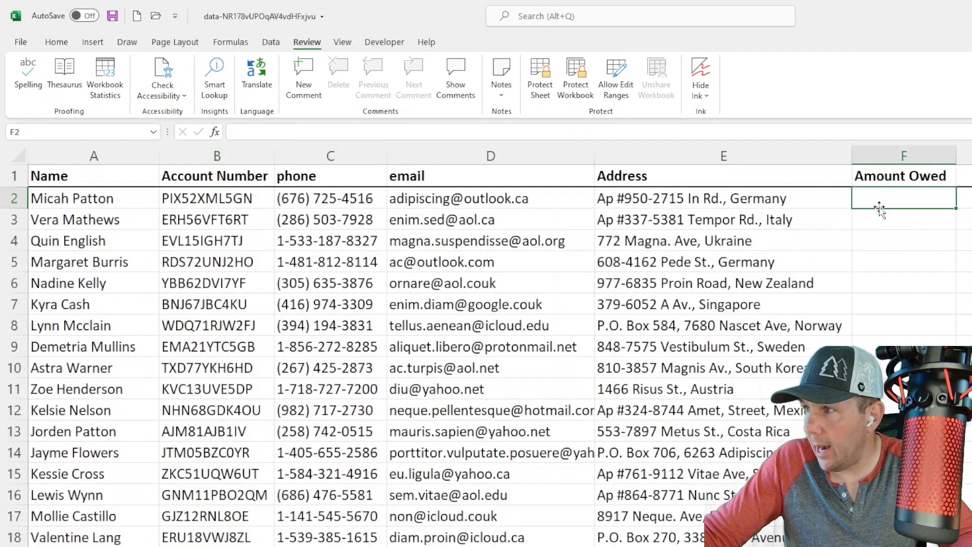
pyautogui.hotkey('ctrl', 'v')
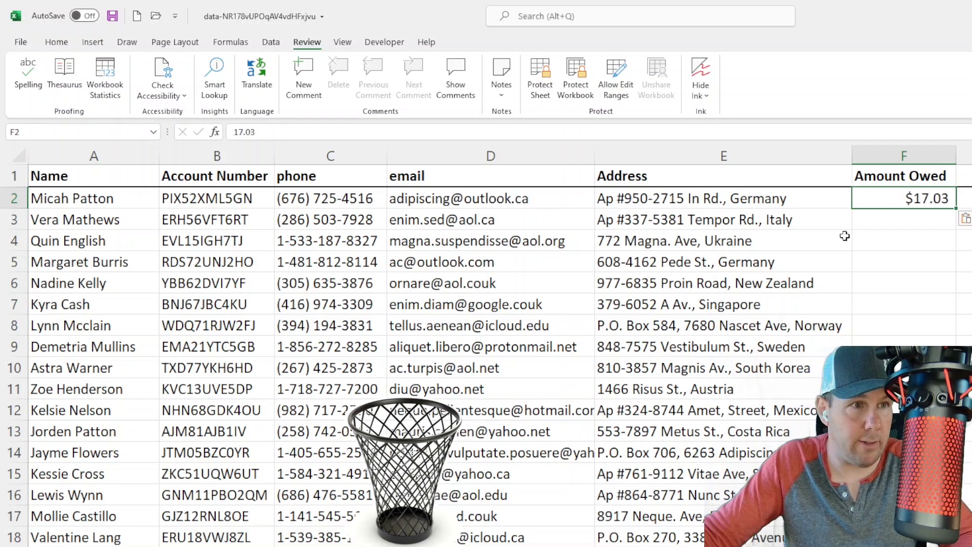
pyautogui.click(913, 272)
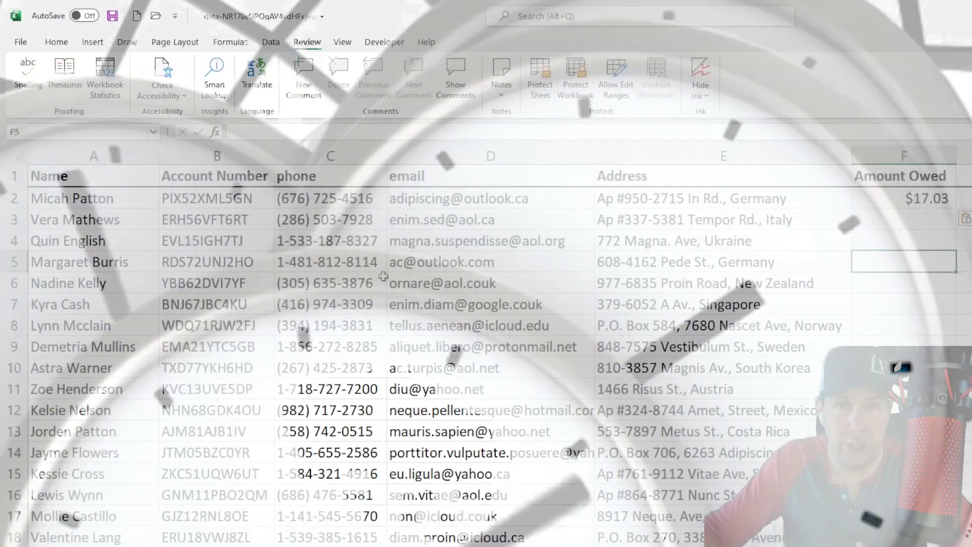
# Step: Delete the pasted $17.03 from F2 and begin the formula =vlookup( there
pyautogui.click(891, 199)
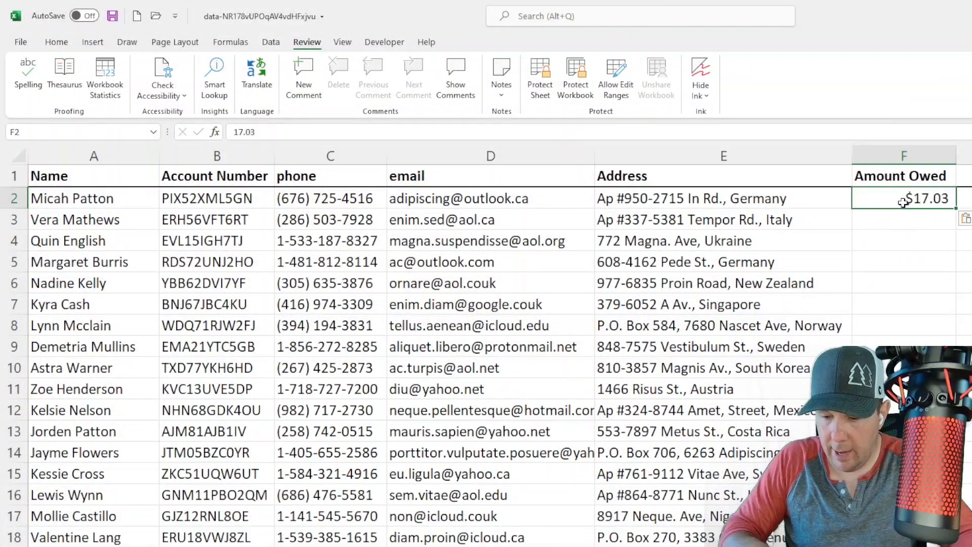
pyautogui.press('Delete')
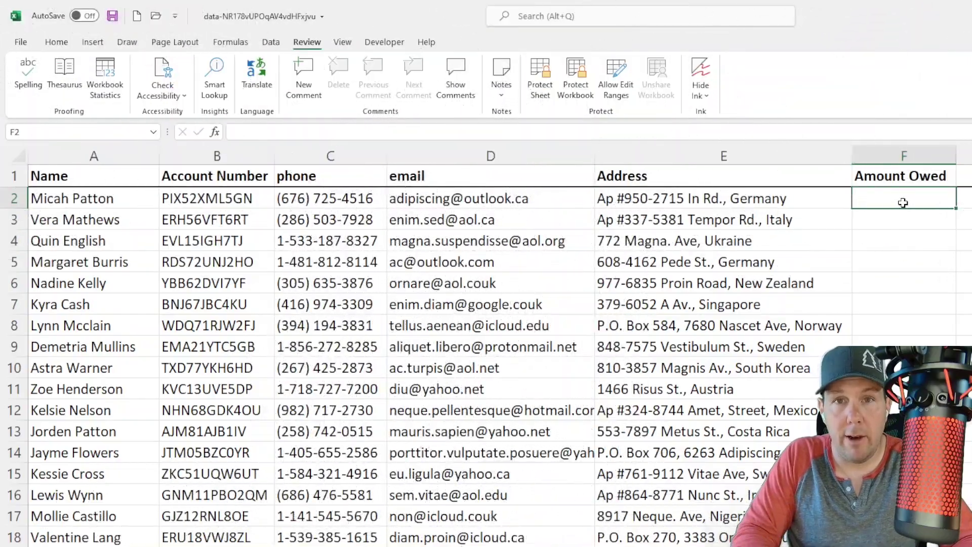
pyautogui.write('=vlookup(')
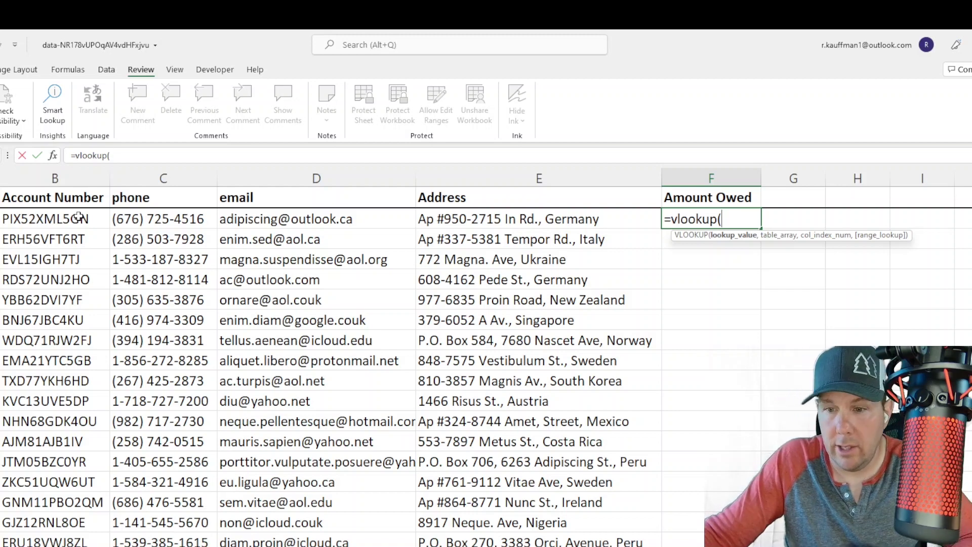
# Step: Set B2 as the lookup value and 'Accounts Receivable'!B:C as the table range
pyautogui.click(78, 217)
pyautogui.write(',')
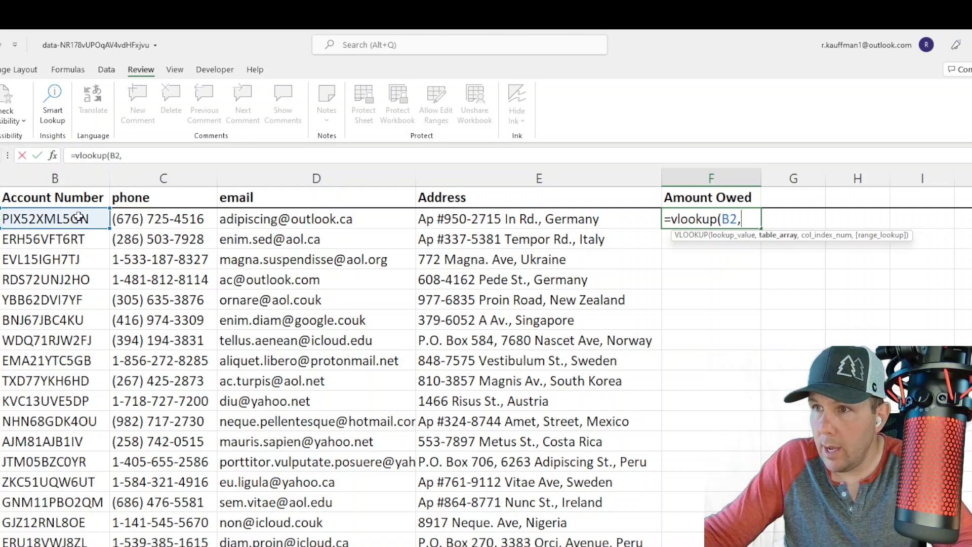
pyautogui.hotkey('ctrl', 'pagedown')
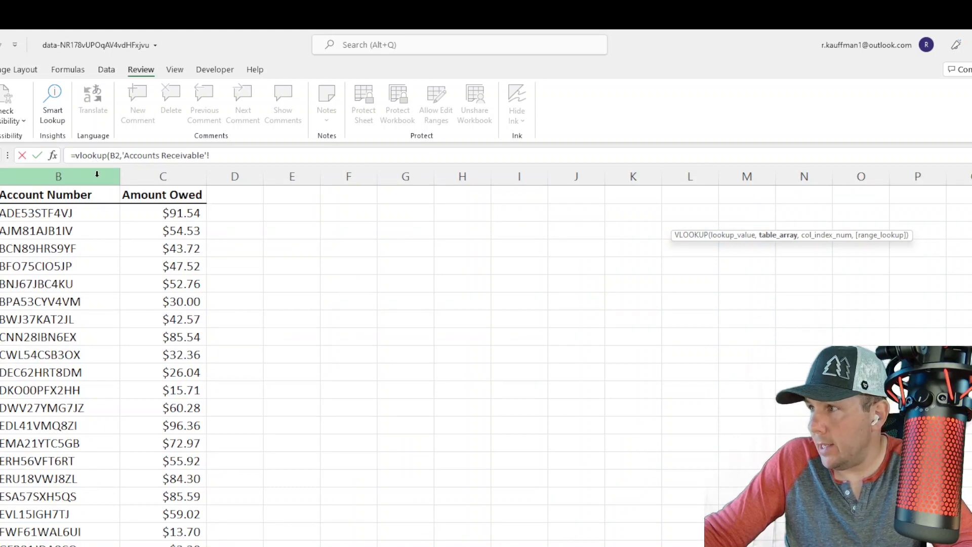
pyautogui.moveTo(96, 176); pyautogui.dragTo(150, 170)
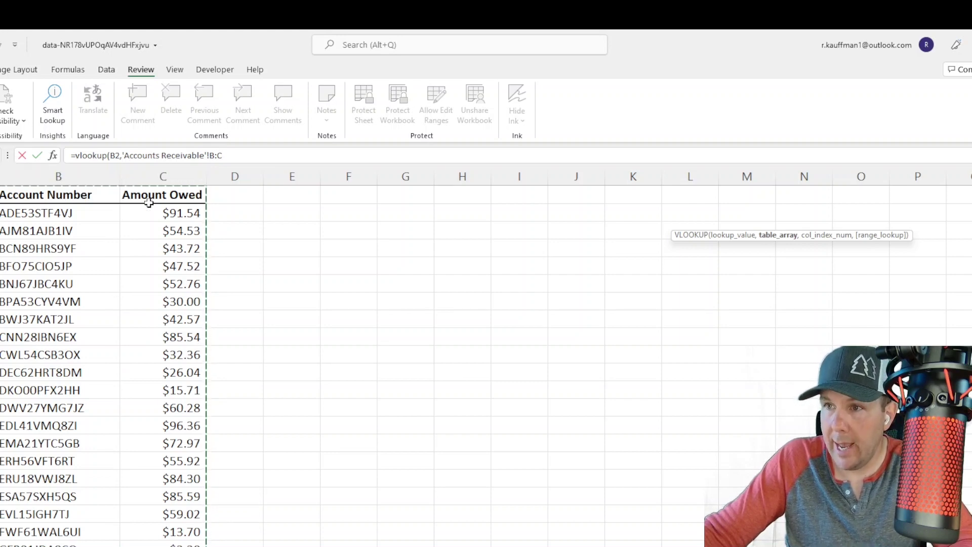
# Step: Complete the formula with column index 2 and false for exact match, returning $17.03
pyautogui.click(235, 157)
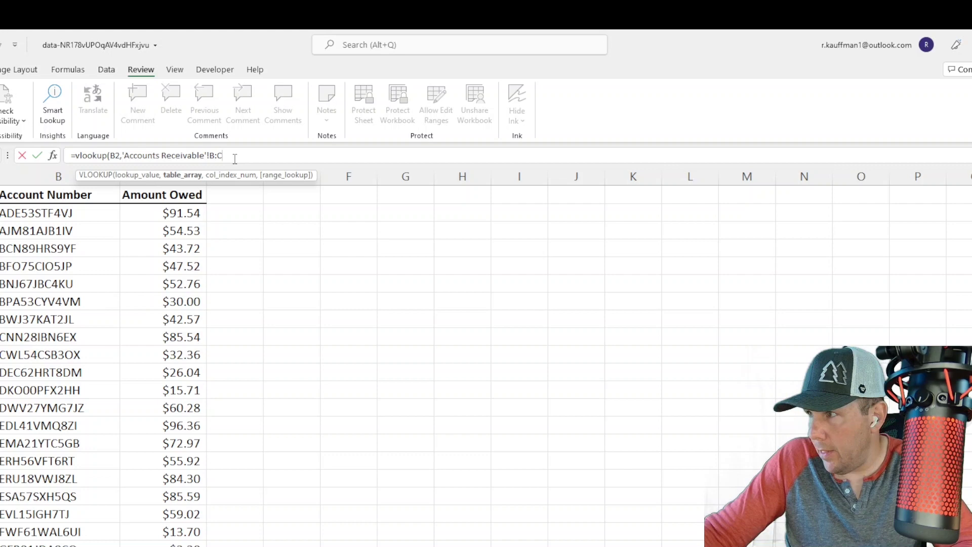
pyautogui.write(',2')
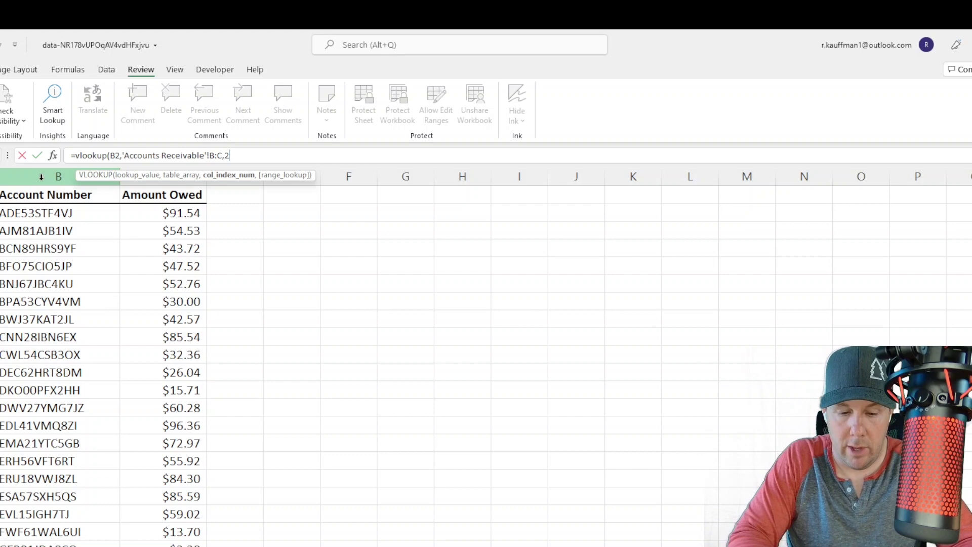
pyautogui.write(',')
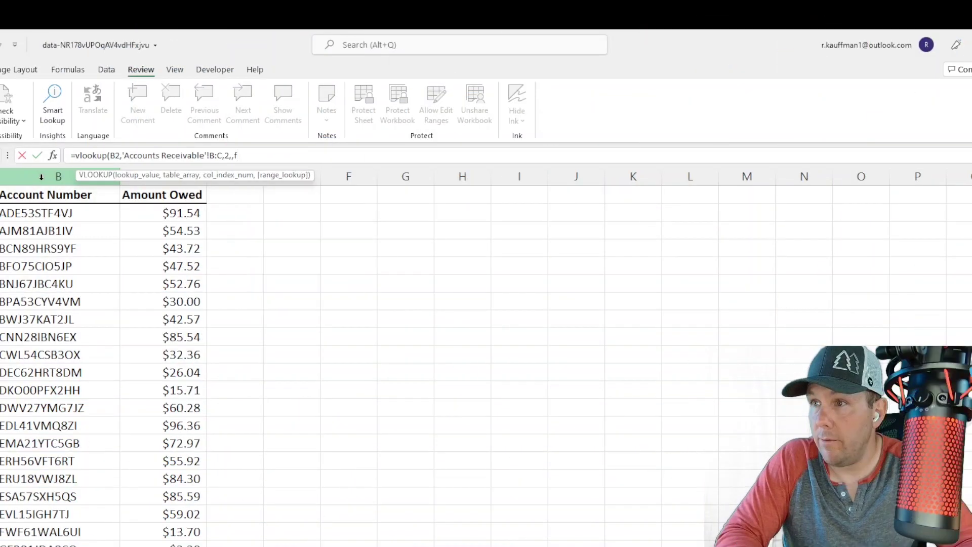
pyautogui.write(',')
pyautogui.write(')')
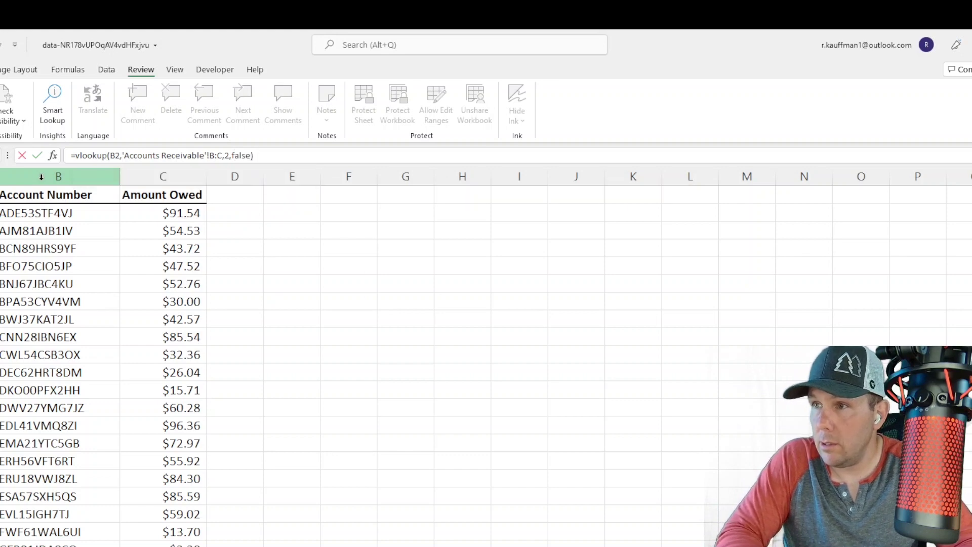
pyautogui.press('Return')
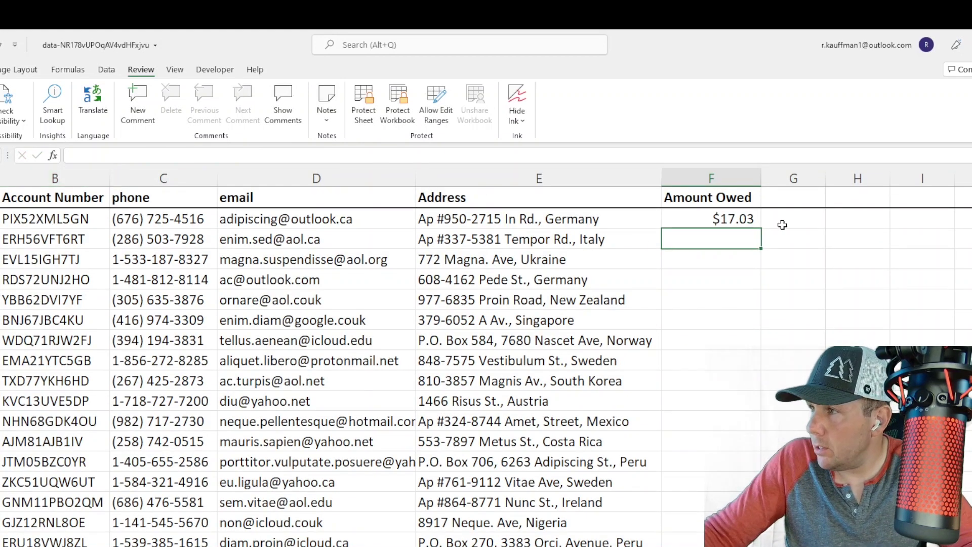
# Step: Fill F2's VLOOKUP down column F and check the copied formula in row 5
pyautogui.click(727, 221)
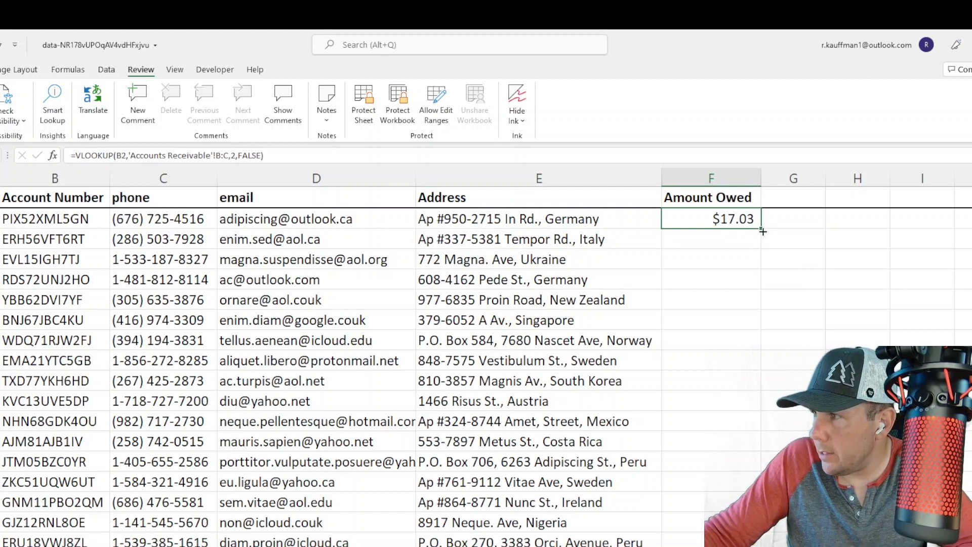
pyautogui.doubleClick(763, 231)
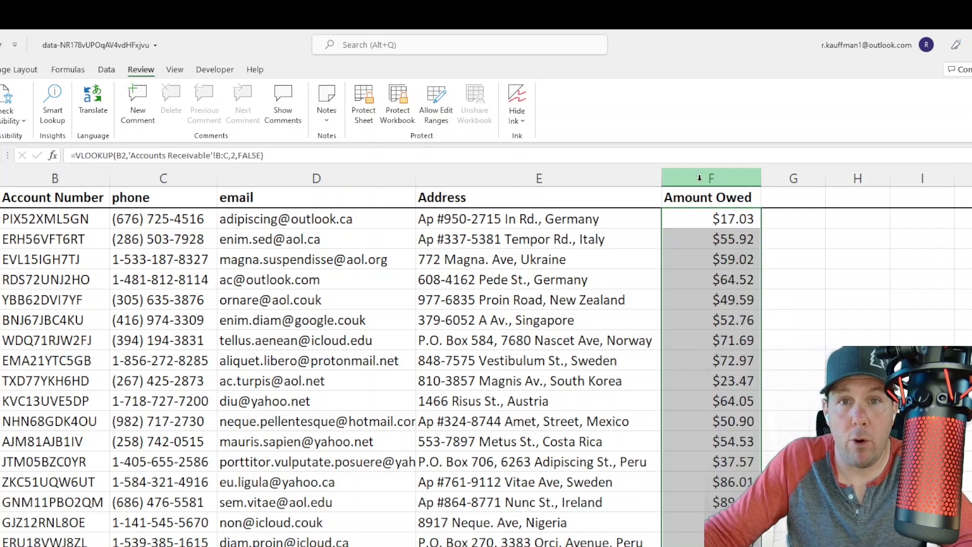
pyautogui.click(643, 282)
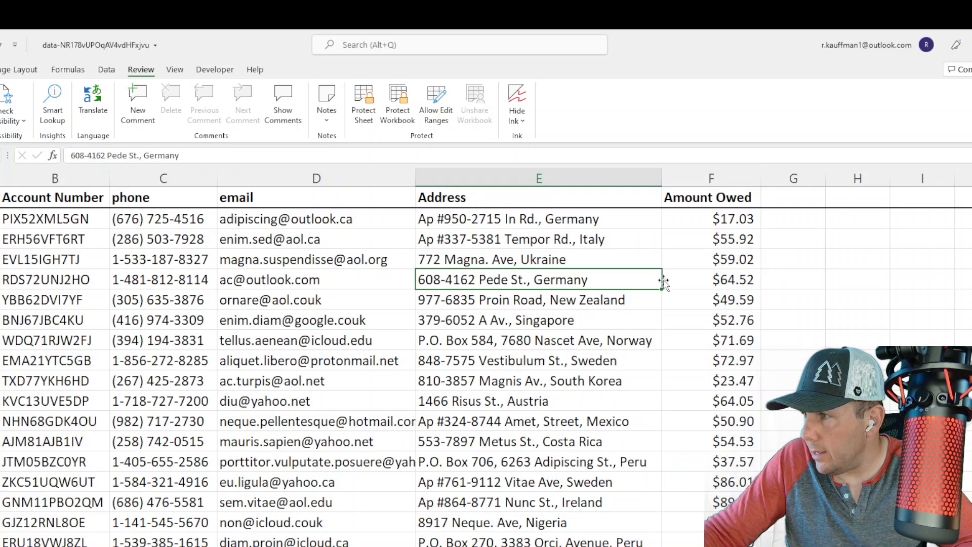
pyautogui.click(691, 278)
pyautogui.click(716, 218)
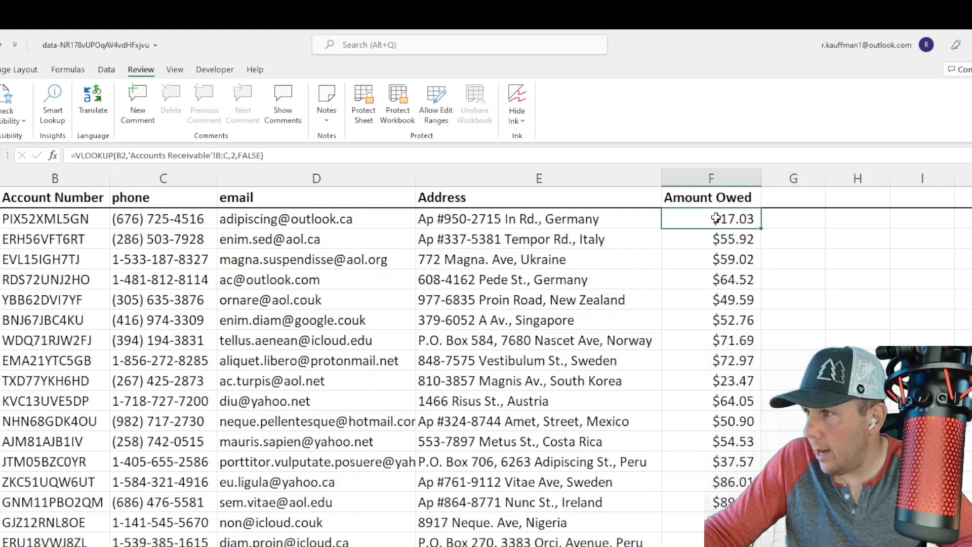